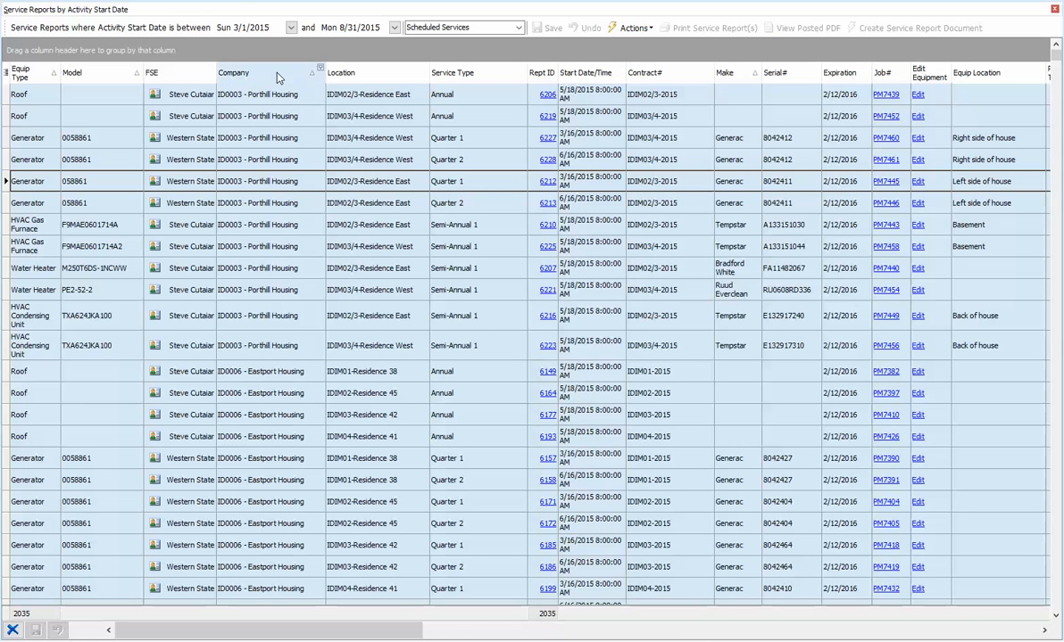
Step: Group the service reports by Company and by Location within it, and collapse all groups
{"action": "left_click_drag", "start_coordinate": [268, 73], "coordinate": [77, 46]}
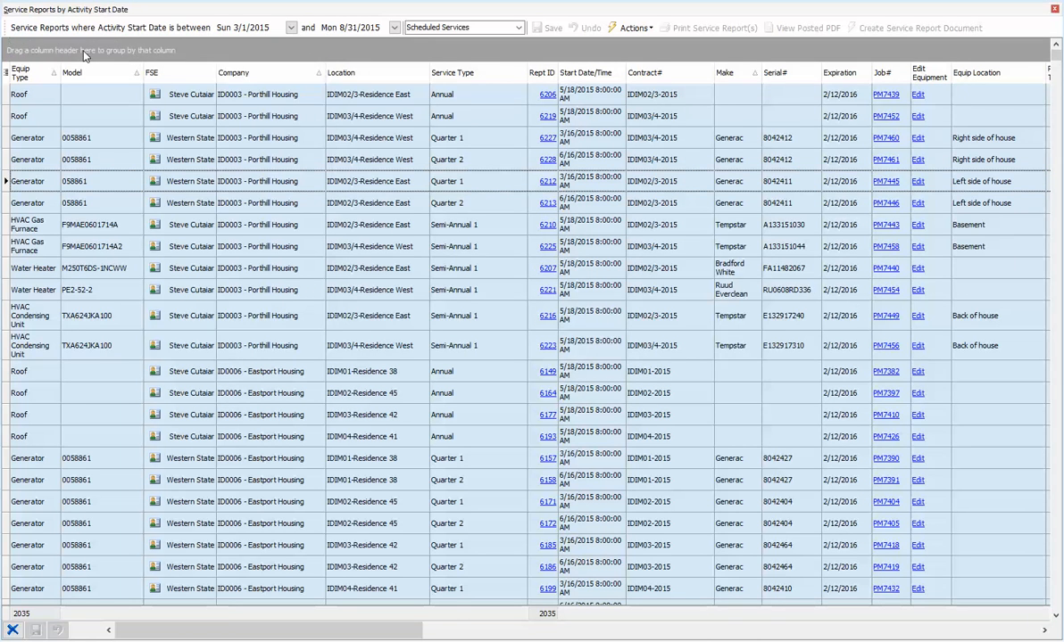
{"action": "left_click_drag", "start_coordinate": [258, 73], "coordinate": [139, 54]}
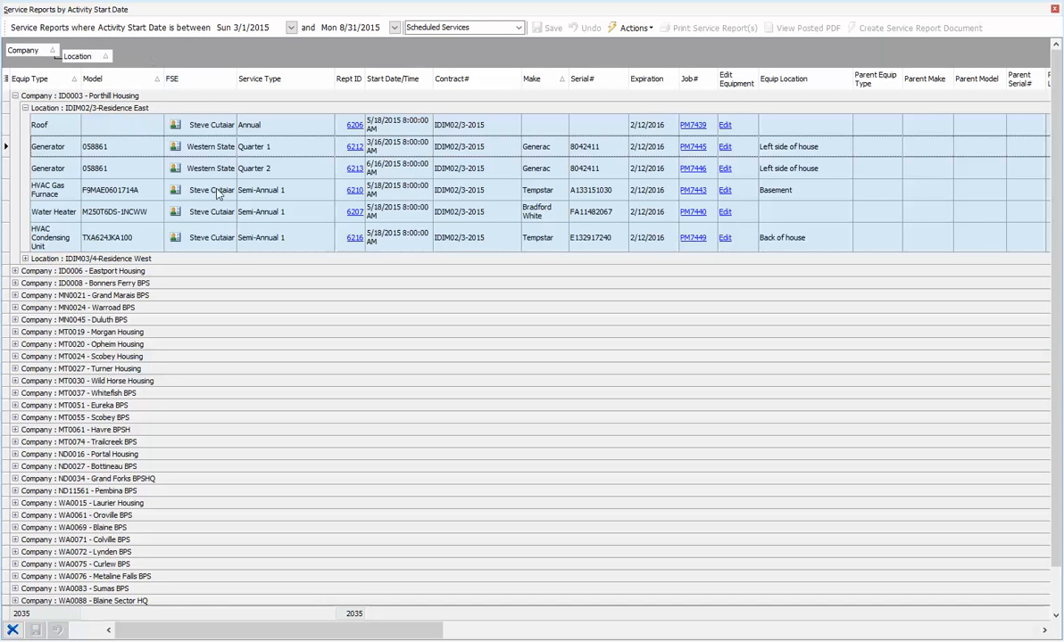
{"action": "left_click", "coordinate": [652, 31]}
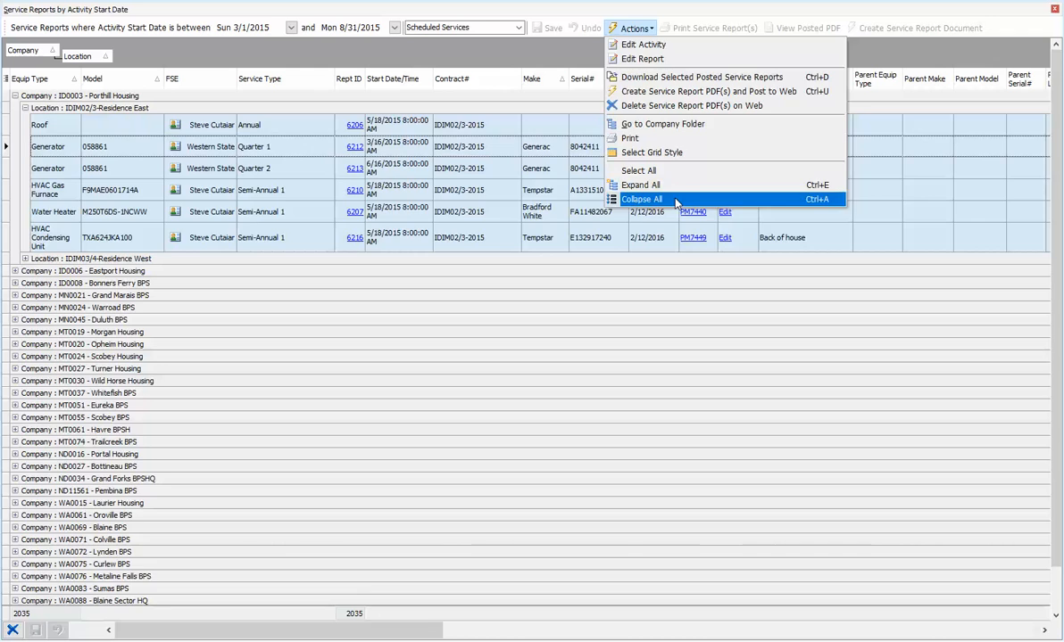
{"action": "left_click", "coordinate": [629, 184]}
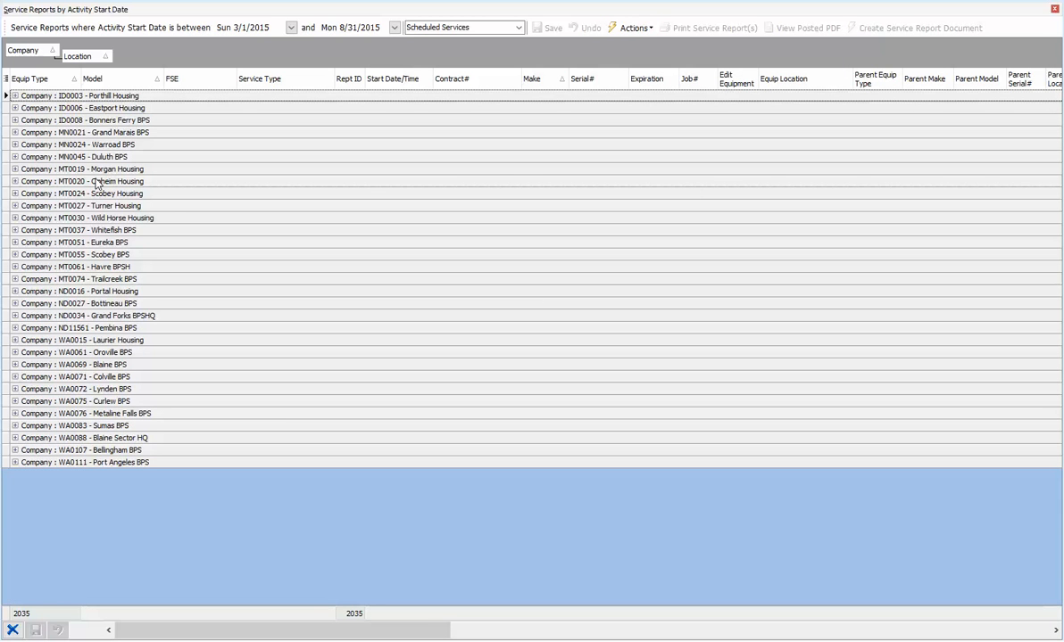
Step: Expand the Porthill Housing company group and both of its locations, Residence East and Residence West, to view their reports
{"action": "left_click", "coordinate": [14, 95]}
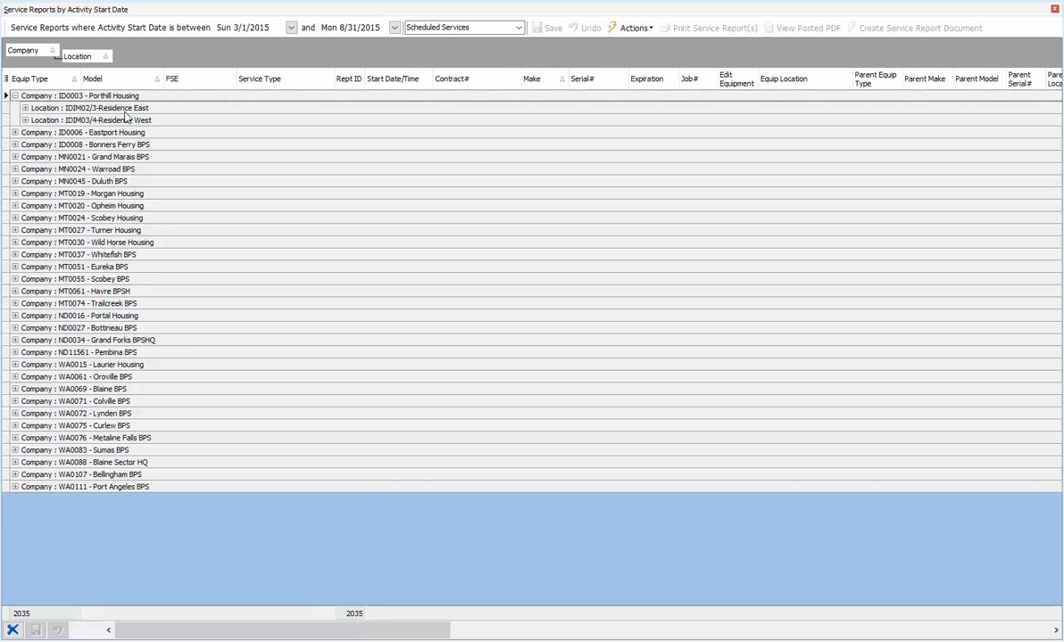
{"action": "left_click", "coordinate": [25, 108]}
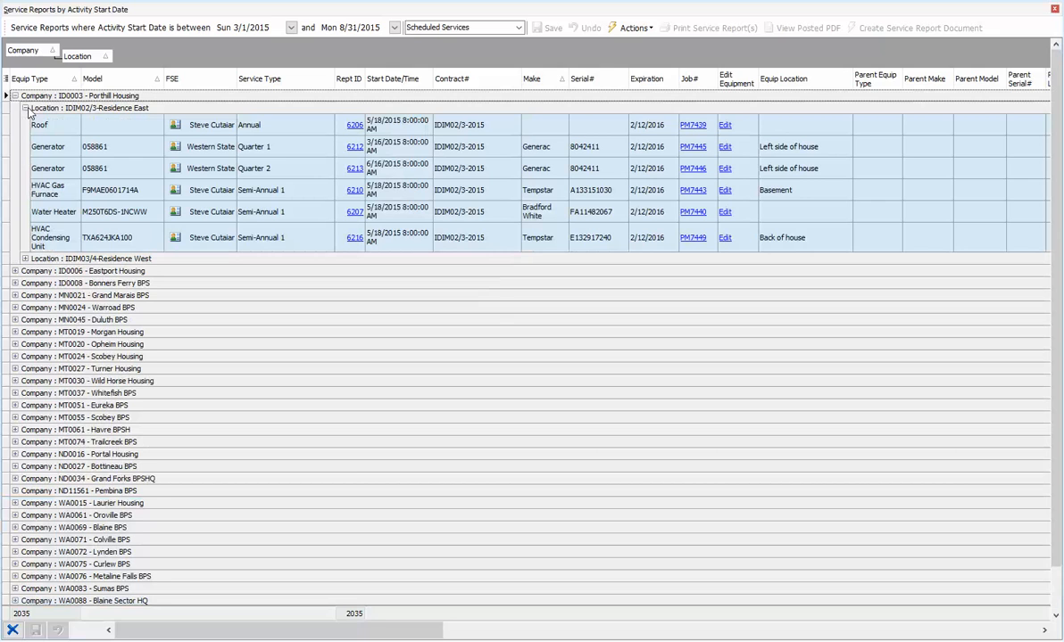
{"action": "left_click", "coordinate": [25, 259]}
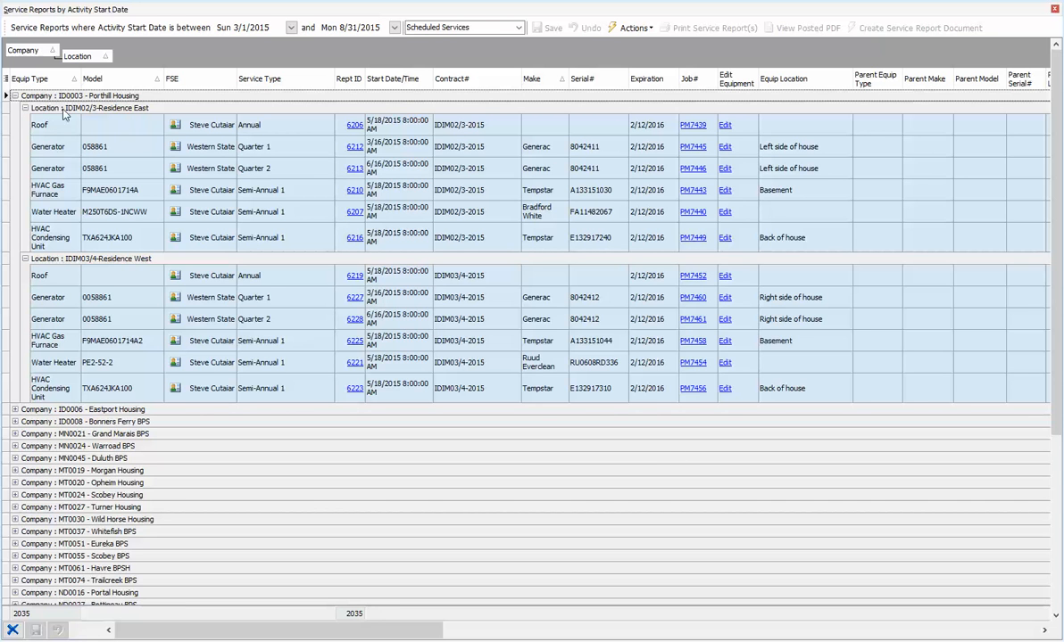
Step: Filter the reports to the Generator equipment type
{"action": "left_click", "coordinate": [75, 77]}
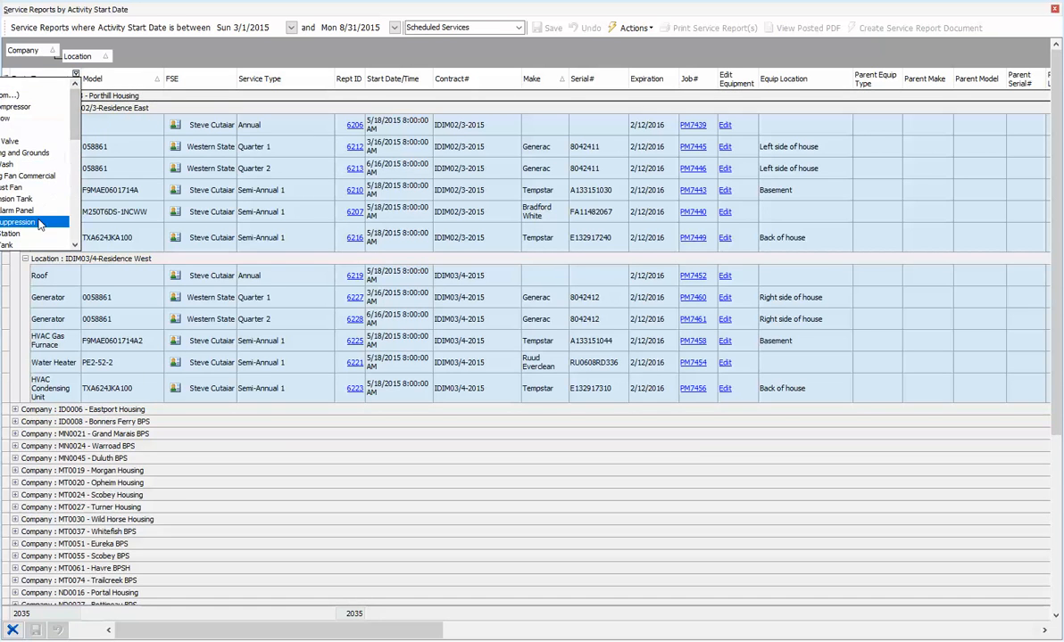
{"action": "scroll", "coordinate": [76, 210], "scroll_direction": "down", "scroll_amount": 3}
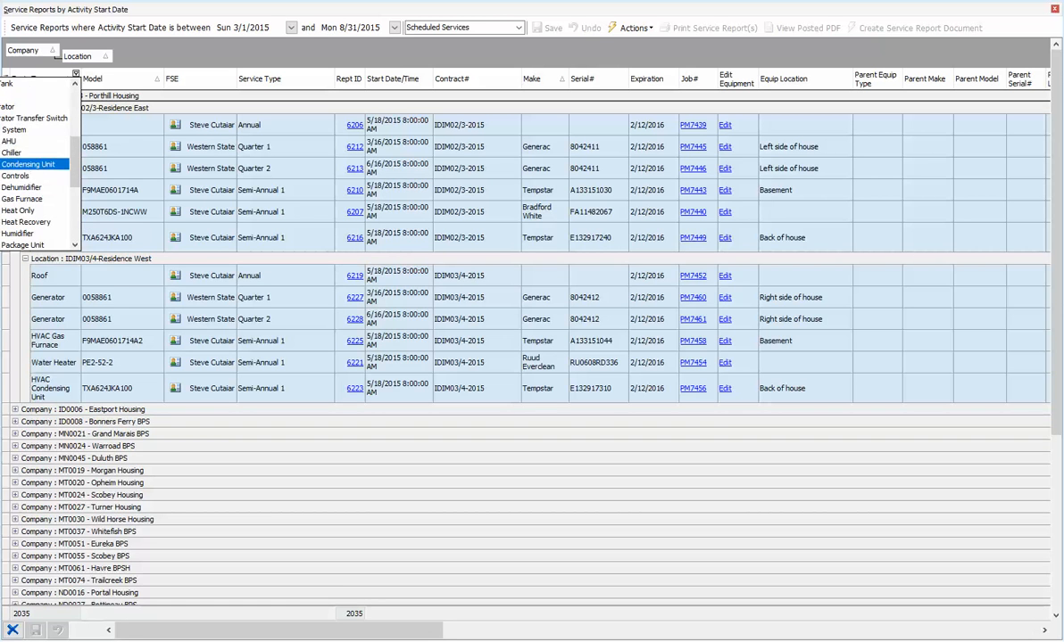
{"action": "left_click", "coordinate": [27, 106]}
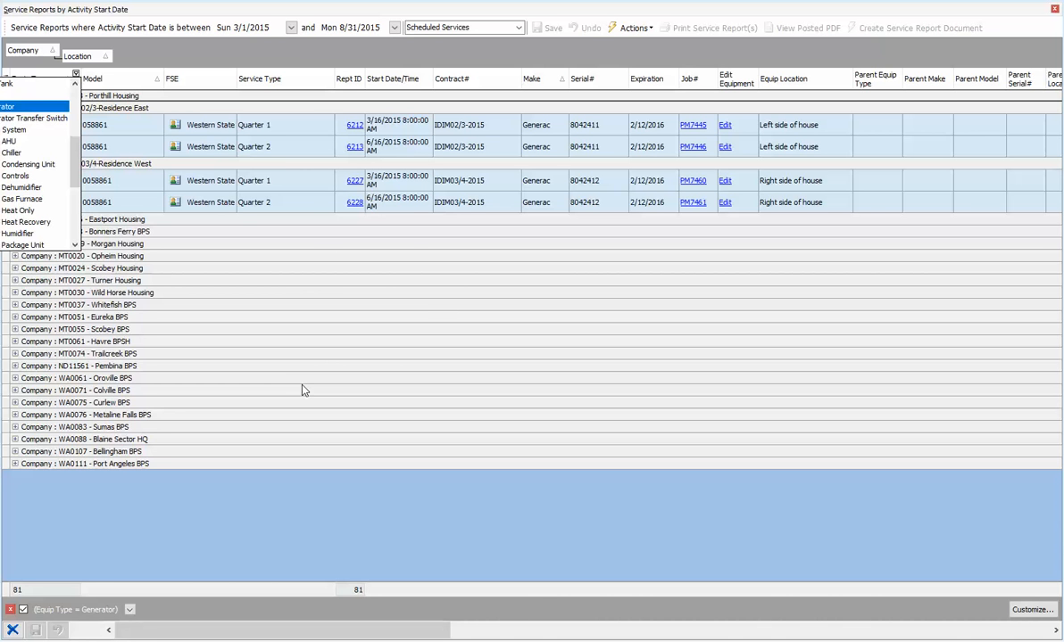
Step: Turn on group footers and add a count under the Service Type column
{"action": "right_click", "coordinate": [272, 76]}
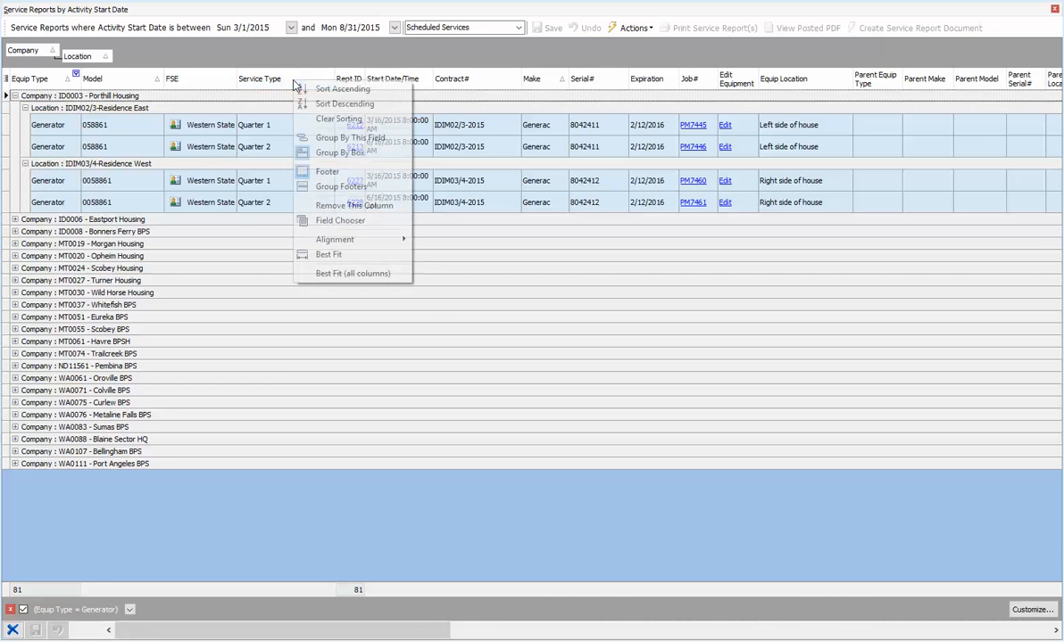
{"action": "left_click", "coordinate": [330, 188]}
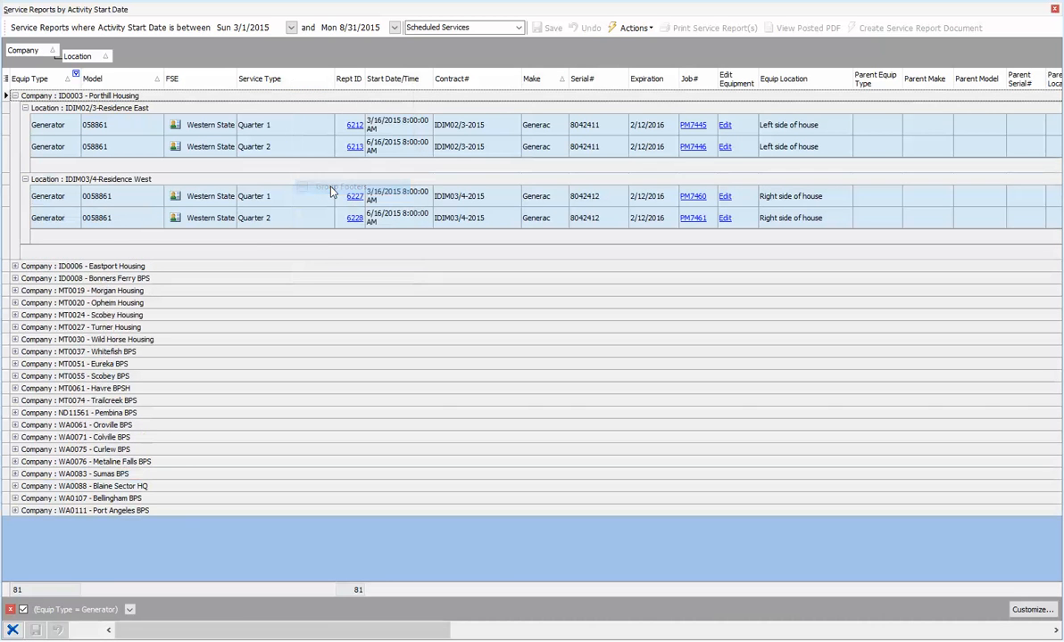
{"action": "right_click", "coordinate": [270, 245]}
{"action": "left_click", "coordinate": [303, 288]}
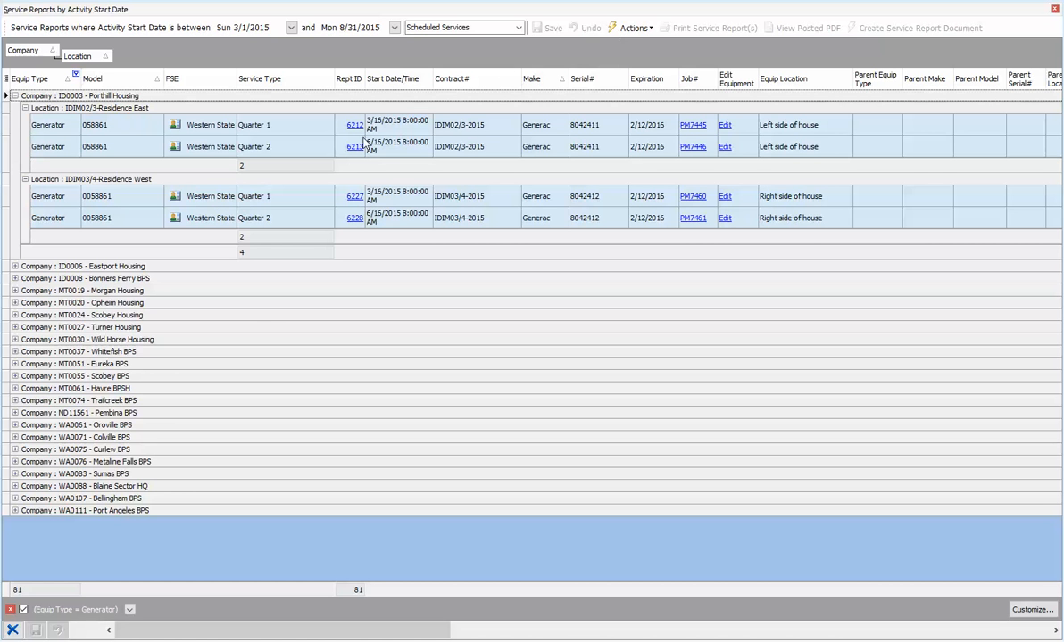
Step: Filter Service Type to Repair Urgent, Repair Task, Repair Routine and Repair Emerg, and expand all groups
{"action": "left_click", "coordinate": [329, 75]}
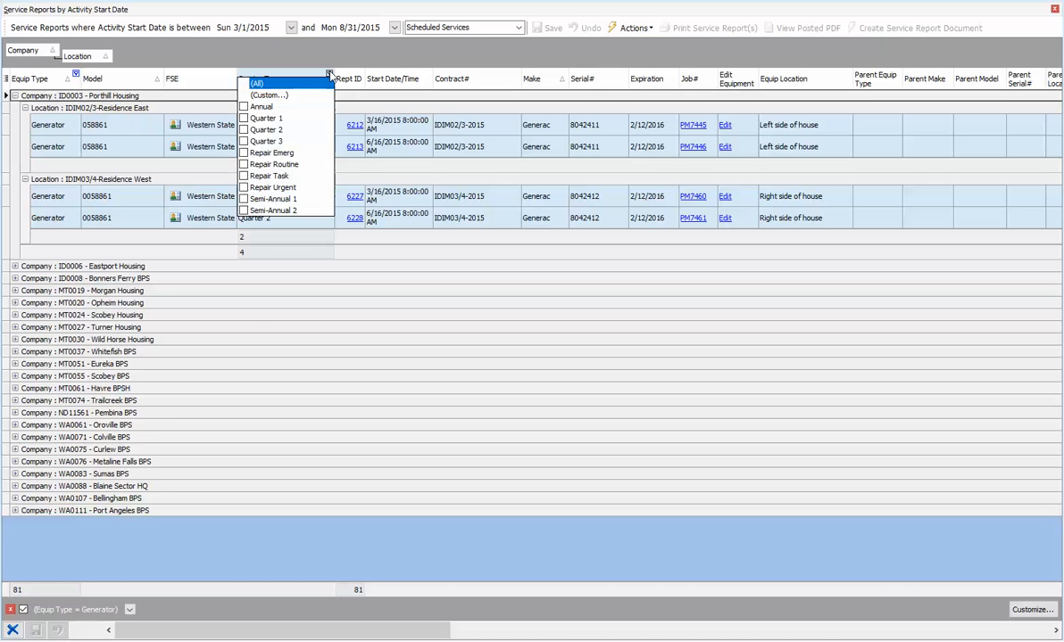
{"action": "left_click", "coordinate": [302, 58]}
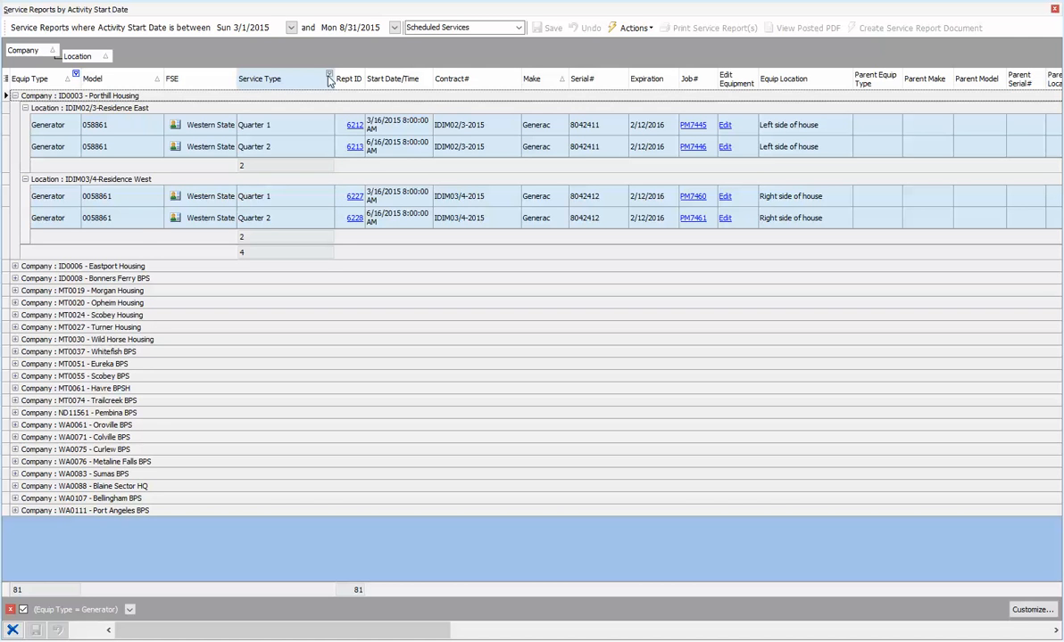
{"action": "left_click", "coordinate": [329, 75]}
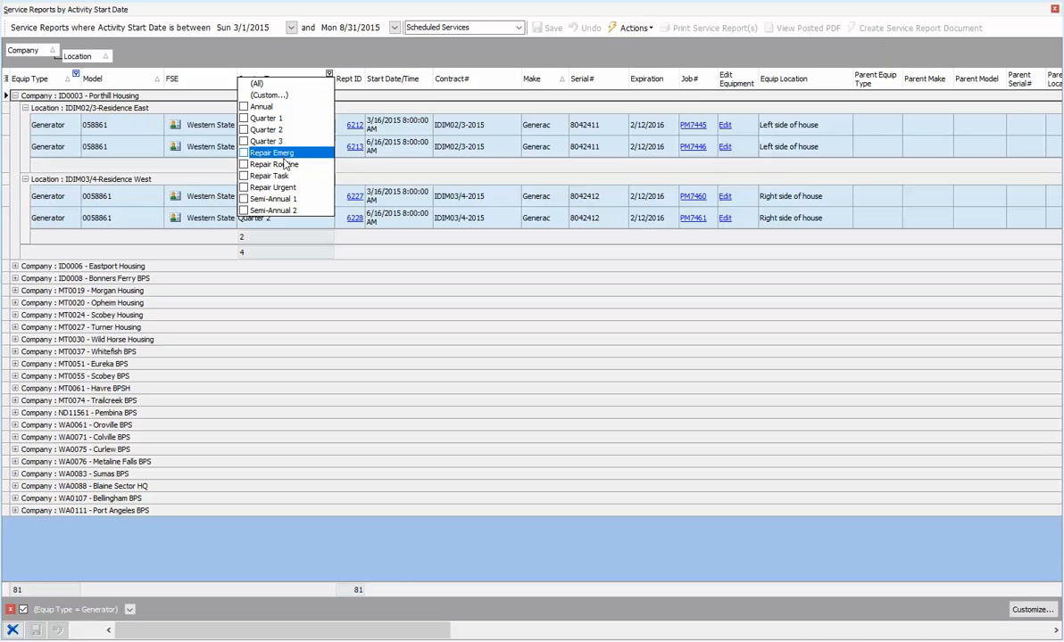
{"action": "left_click", "coordinate": [244, 187]}
{"action": "left_click", "coordinate": [244, 176]}
{"action": "left_click", "coordinate": [244, 164]}
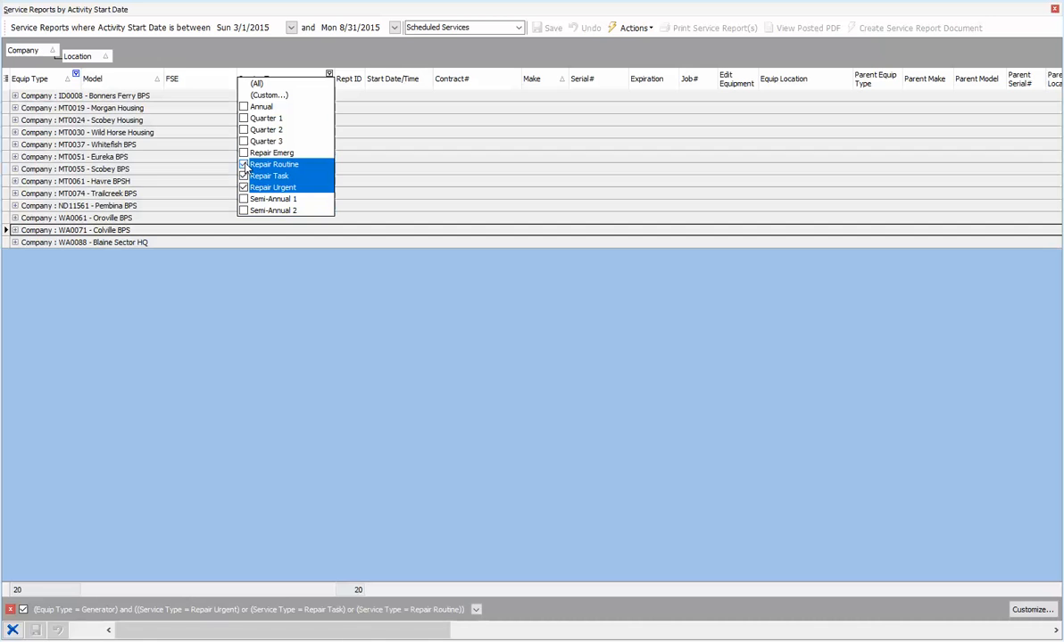
{"action": "left_click", "coordinate": [244, 153]}
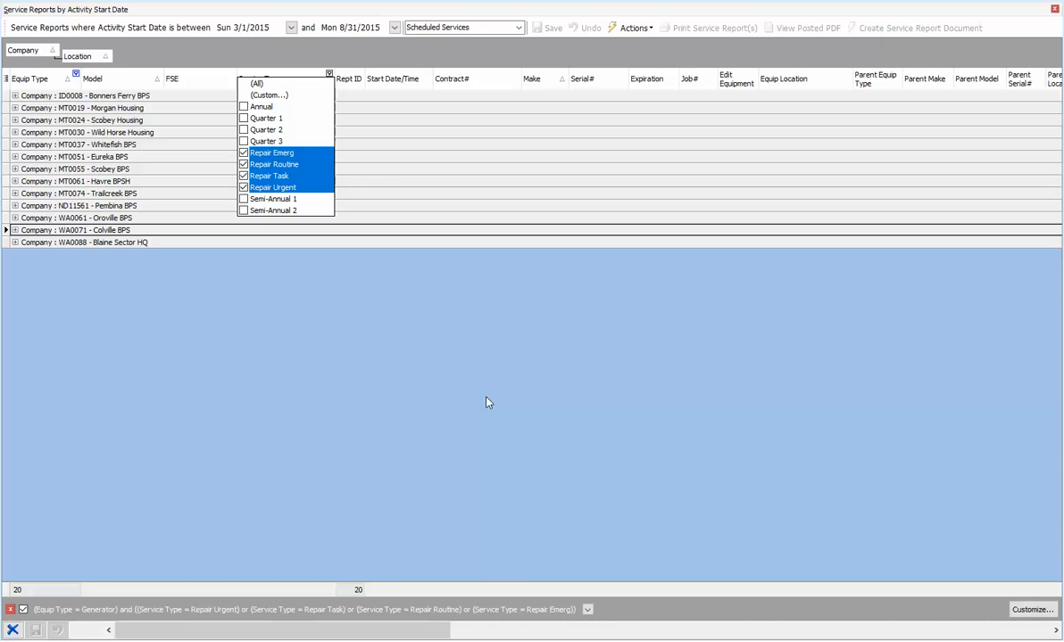
{"action": "left_click", "coordinate": [648, 31]}
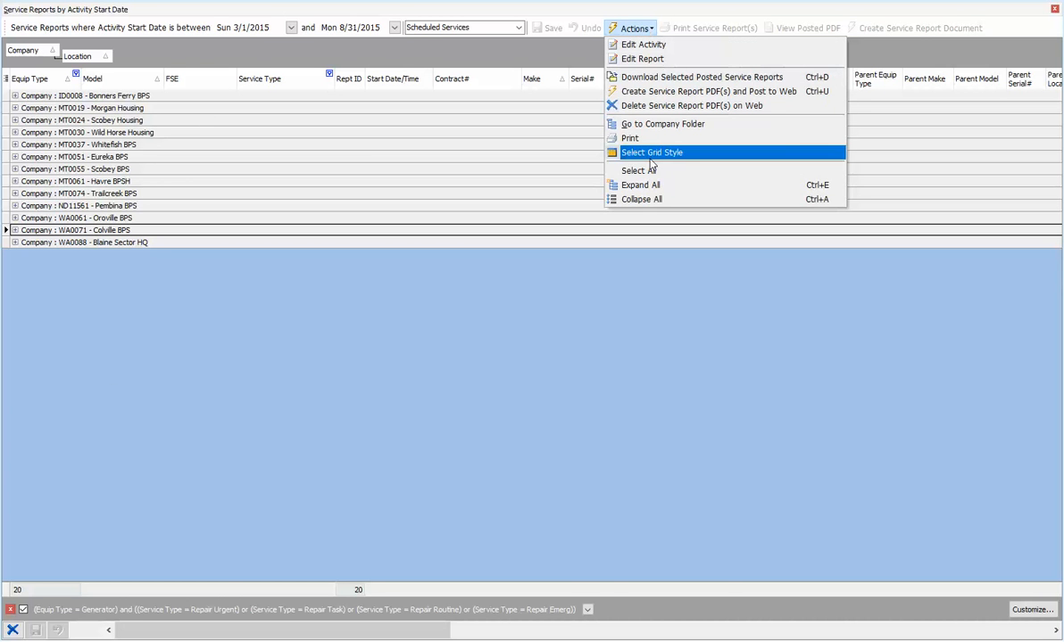
{"action": "left_click", "coordinate": [651, 185]}
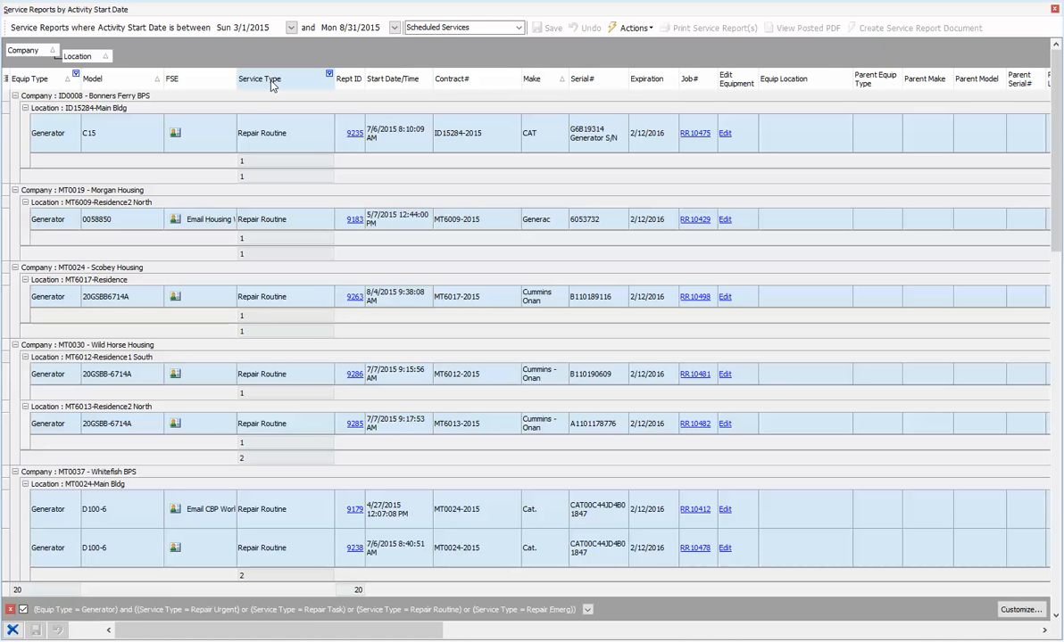
Step: Regroup the reports by Service Type instead of Company and Location, and expand the Repair Urgent and Repair Routine groups
{"action": "left_click_drag", "start_coordinate": [45, 57], "coordinate": [179, 75]}
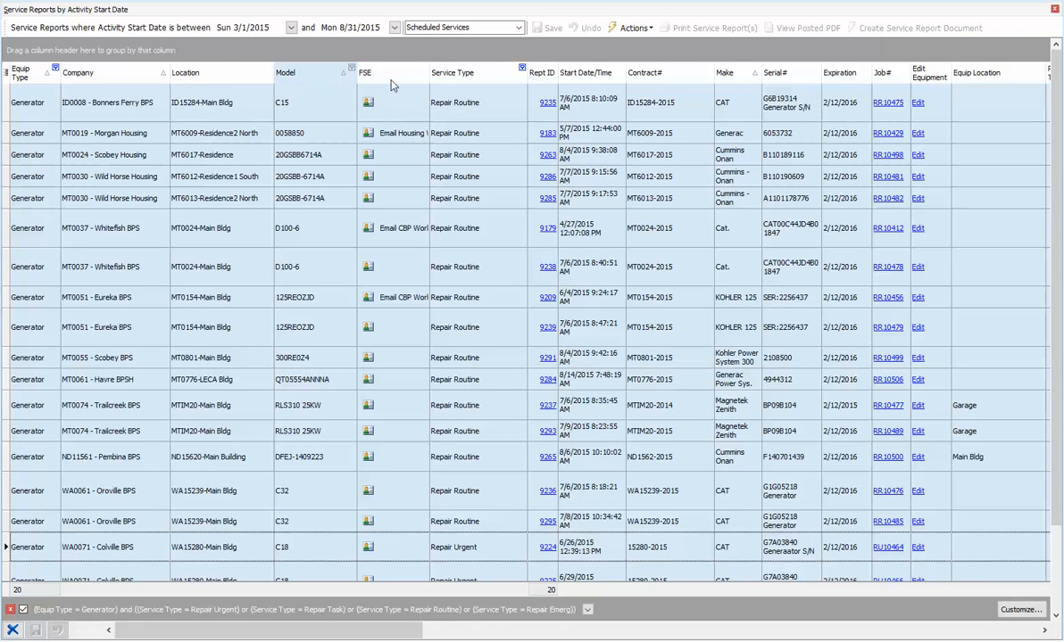
{"action": "left_click_drag", "start_coordinate": [472, 76], "coordinate": [55, 51]}
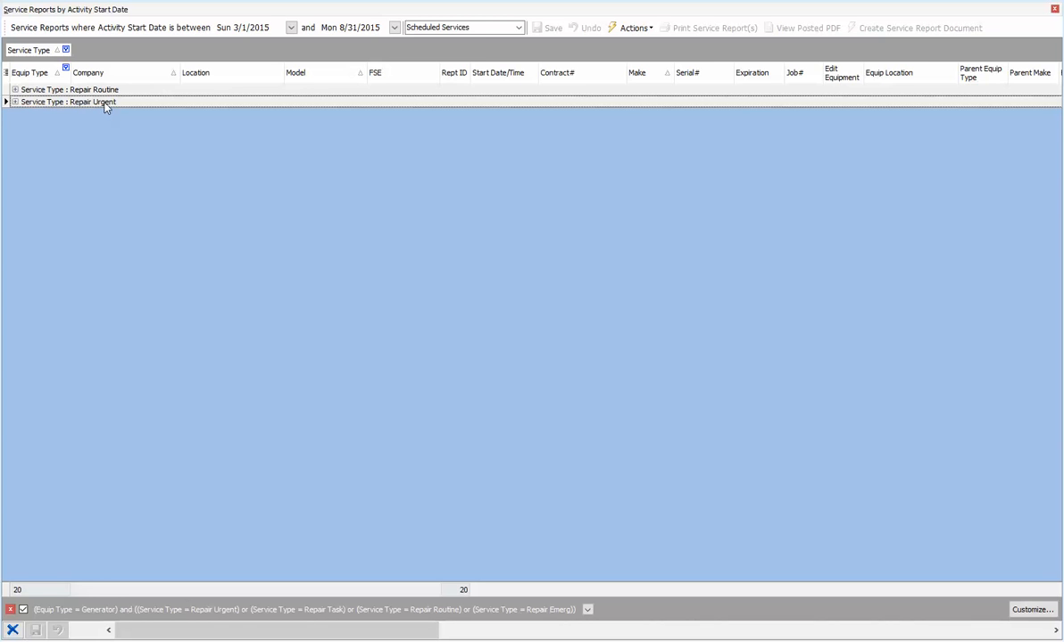
{"action": "left_click", "coordinate": [14, 103]}
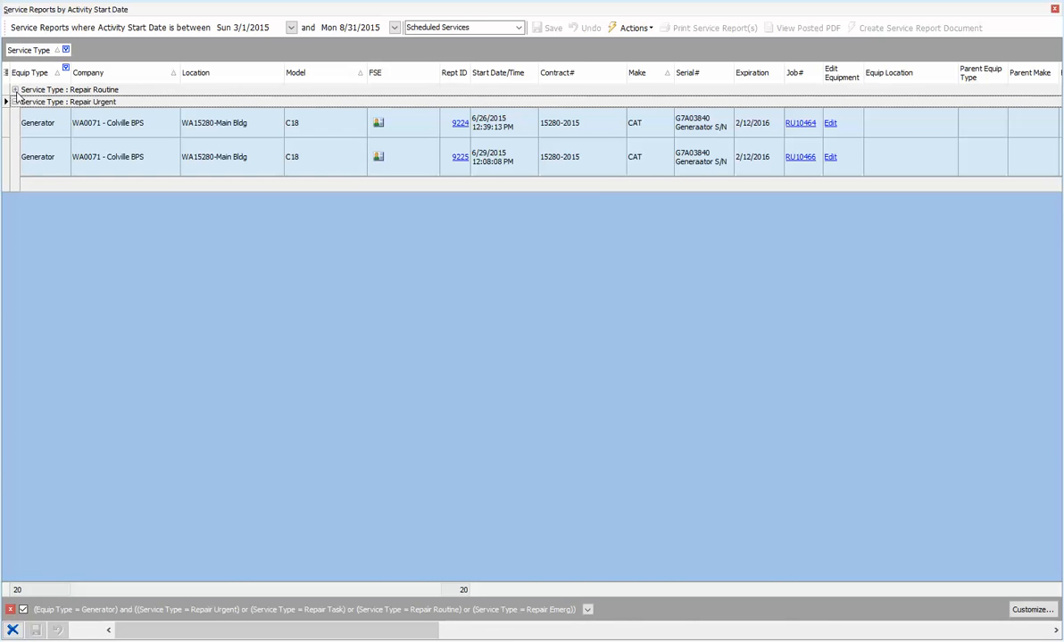
{"action": "left_click", "coordinate": [14, 90]}
Step: Add a count under the Model column in the footers of the Service Type groups
{"action": "right_click", "coordinate": [242, 79]}
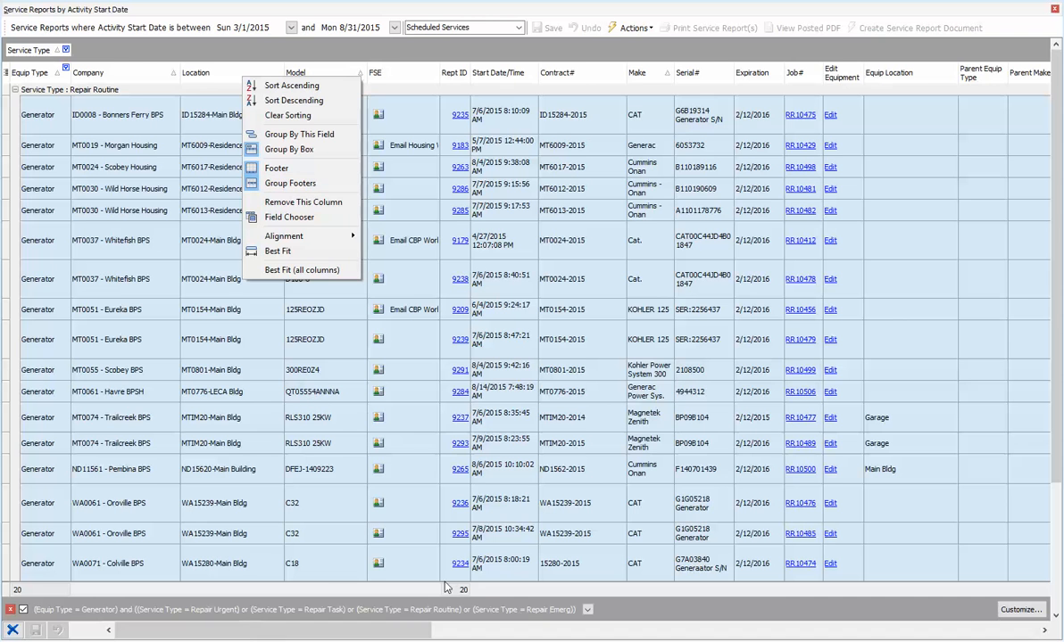
{"action": "left_click", "coordinate": [1058, 319]}
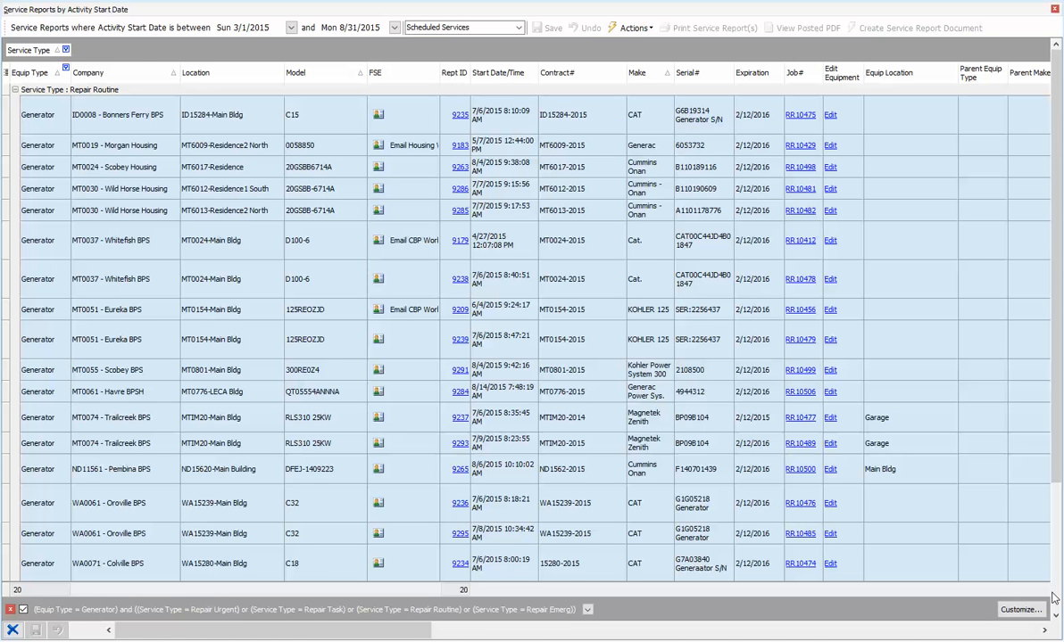
{"action": "scroll", "coordinate": [1058, 595], "scroll_direction": "down", "scroll_amount": 3}
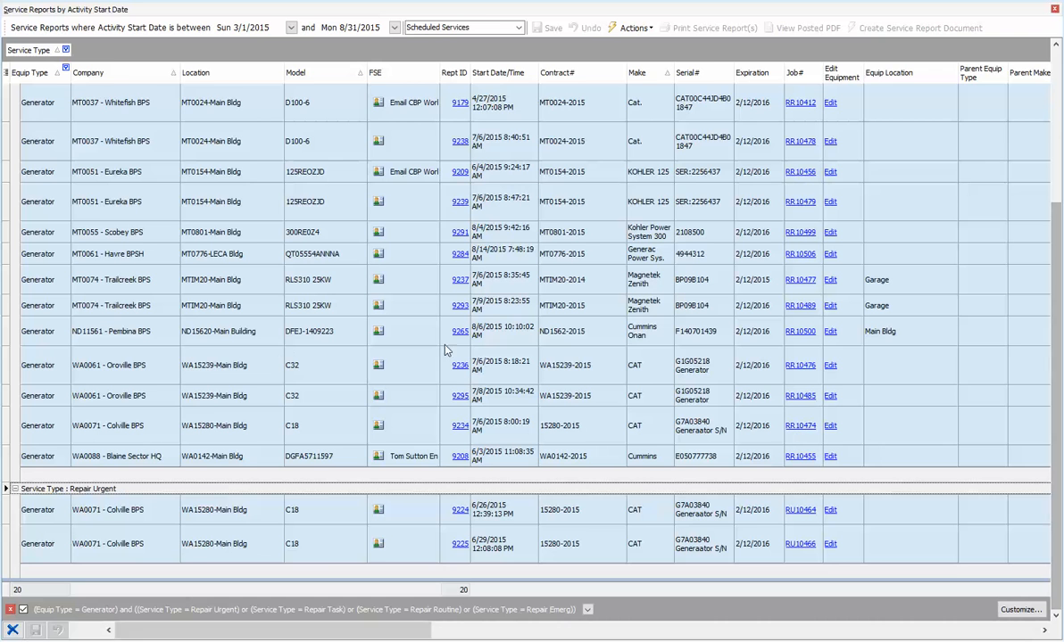
{"action": "right_click", "coordinate": [306, 474]}
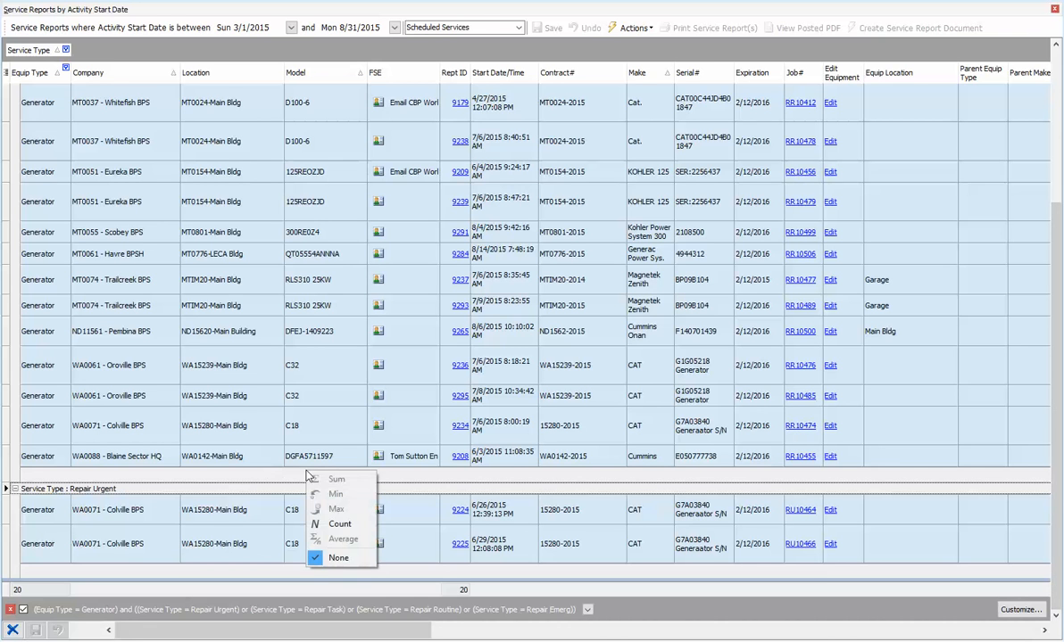
{"action": "left_click", "coordinate": [339, 524]}
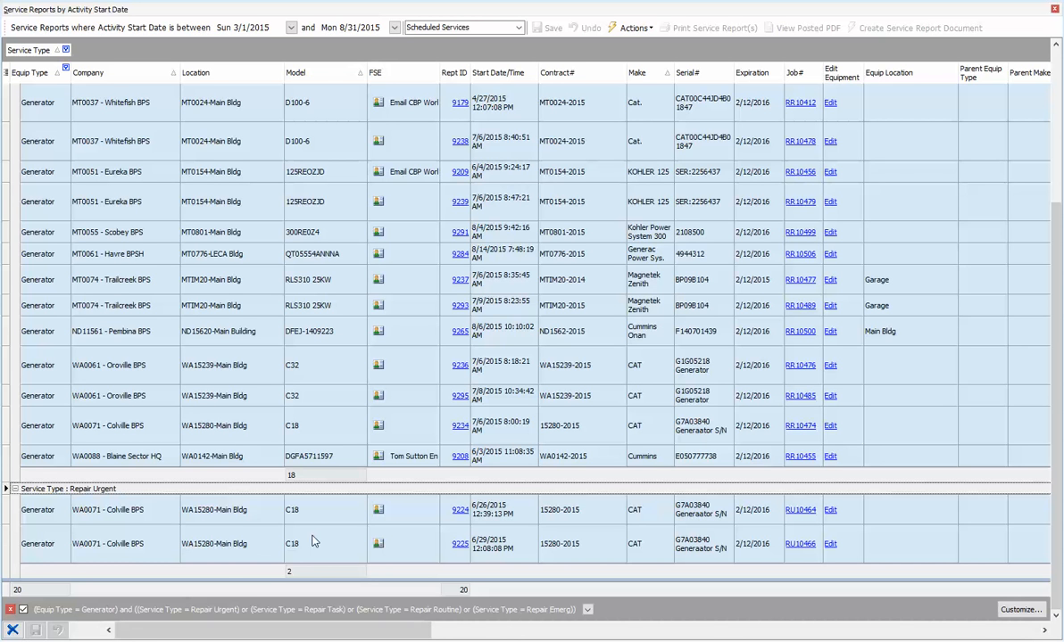
Step: Open the job record of the first Repair Urgent report, and return to the service reports list
{"action": "left_click", "coordinate": [808, 511]}
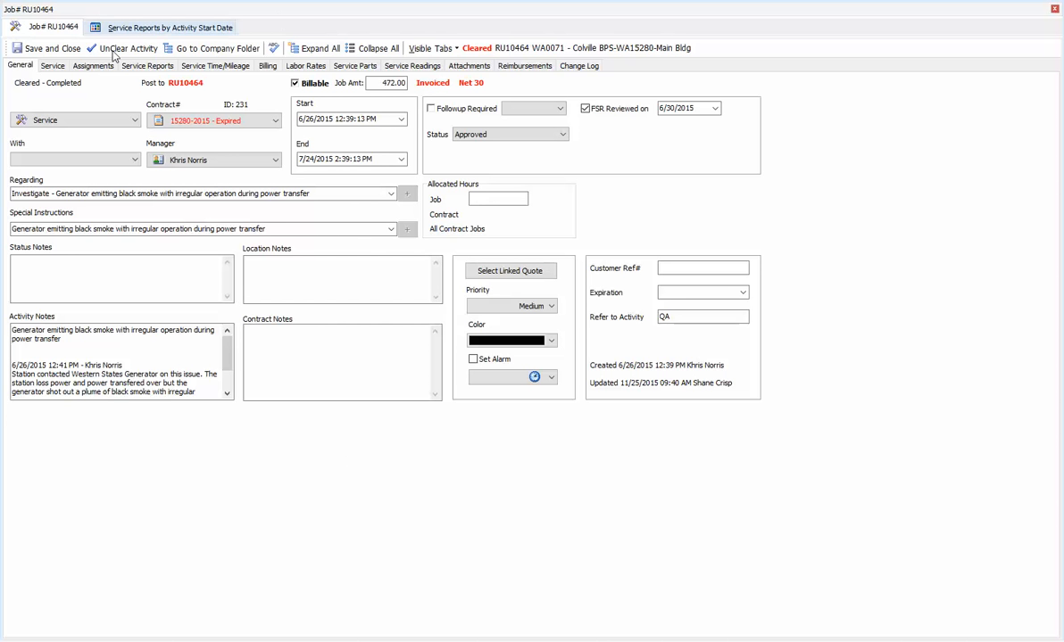
{"action": "left_click", "coordinate": [147, 26]}
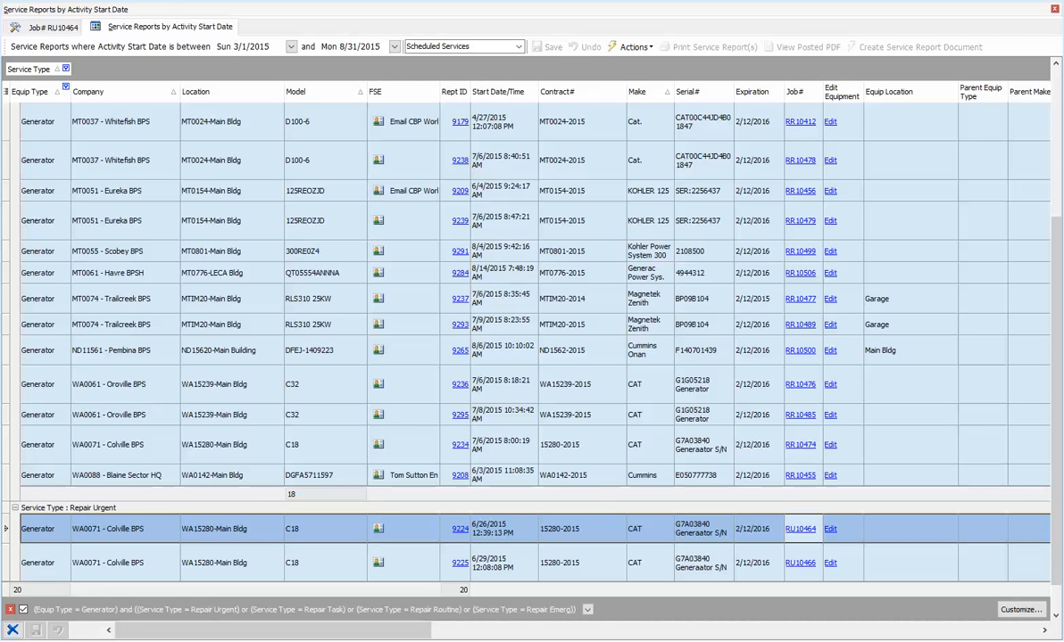
Step: Export the grouped report to Documents as the Excel file ServiceReportsbyActivityStartDate.xls and look through the exported rows in Excel
{"action": "left_click", "coordinate": [162, 1]}
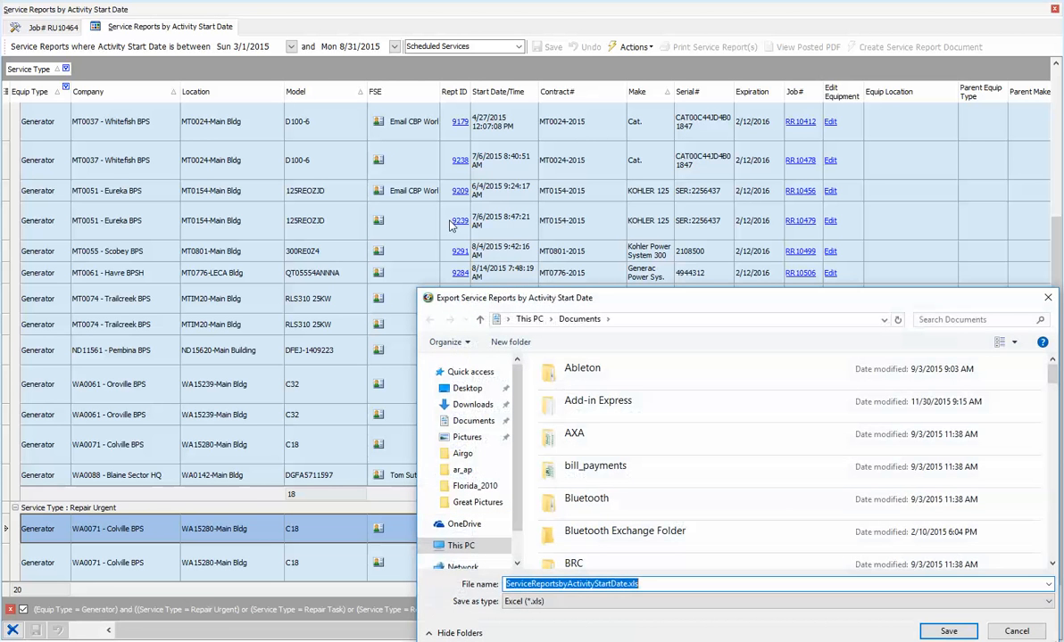
{"action": "left_click", "coordinate": [949, 631]}
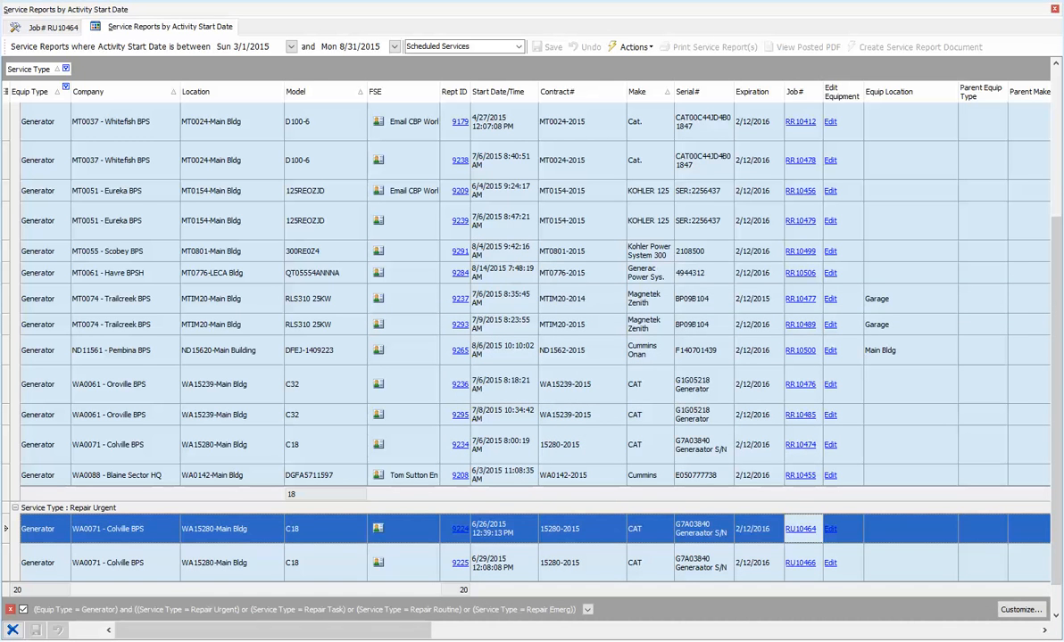
{"action": "double_click", "coordinate": [347, 105]}
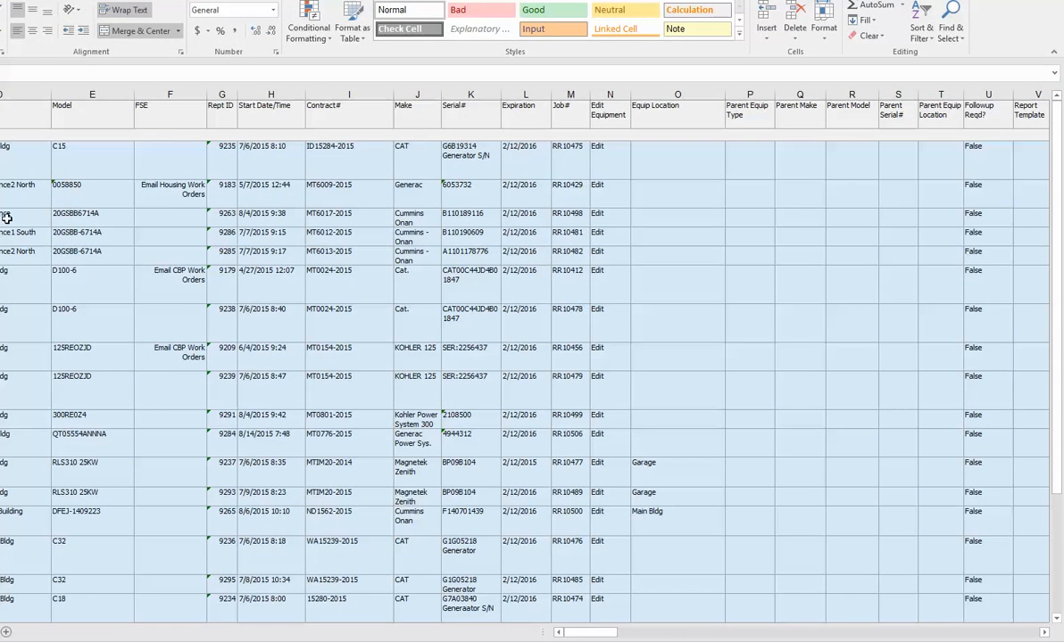
{"action": "scroll", "coordinate": [127, 238], "scroll_direction": "down", "scroll_amount": 3}
{"action": "scroll", "coordinate": [147, 206], "scroll_direction": "up", "scroll_amount": 2}
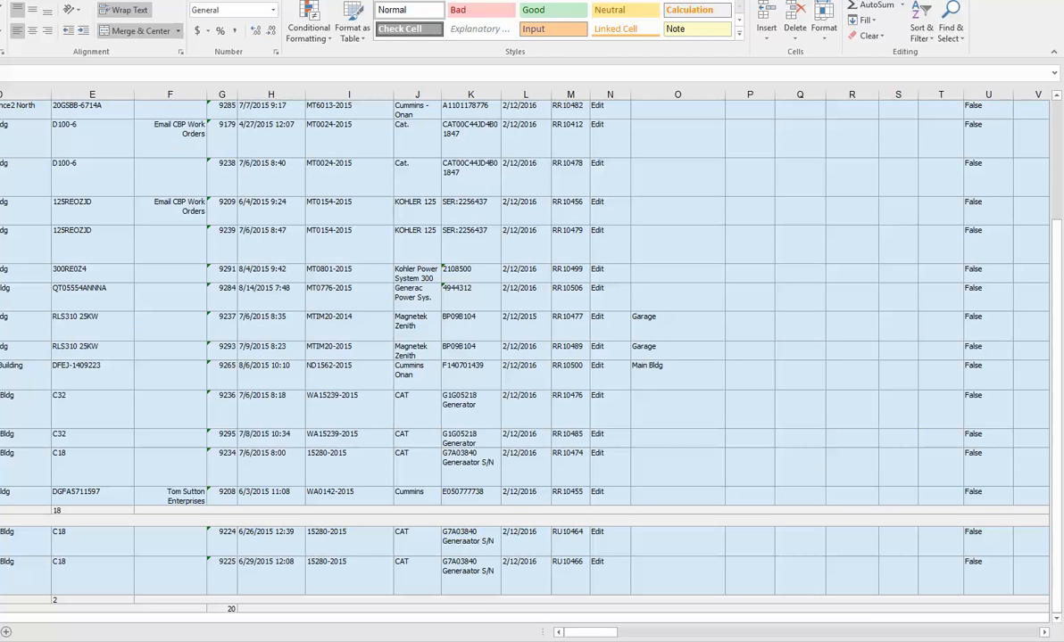